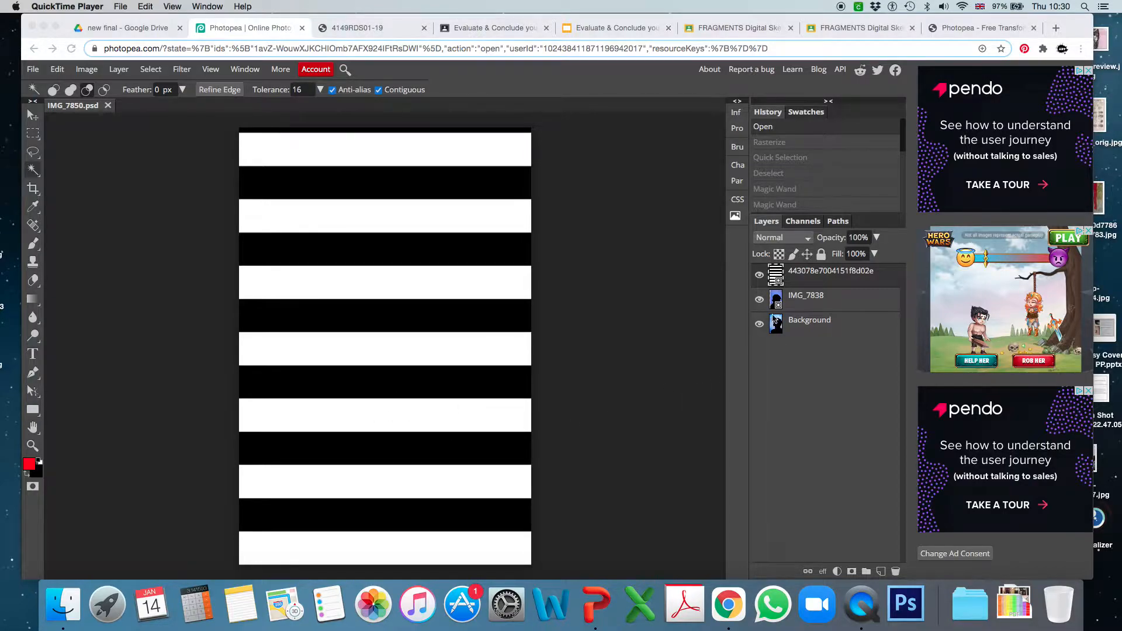
Select all the black stripes on the top stripe layer, including the thin one at the upper edge, with the Magic Wand.
{"action": "left_click", "coordinate": [806, 282]}
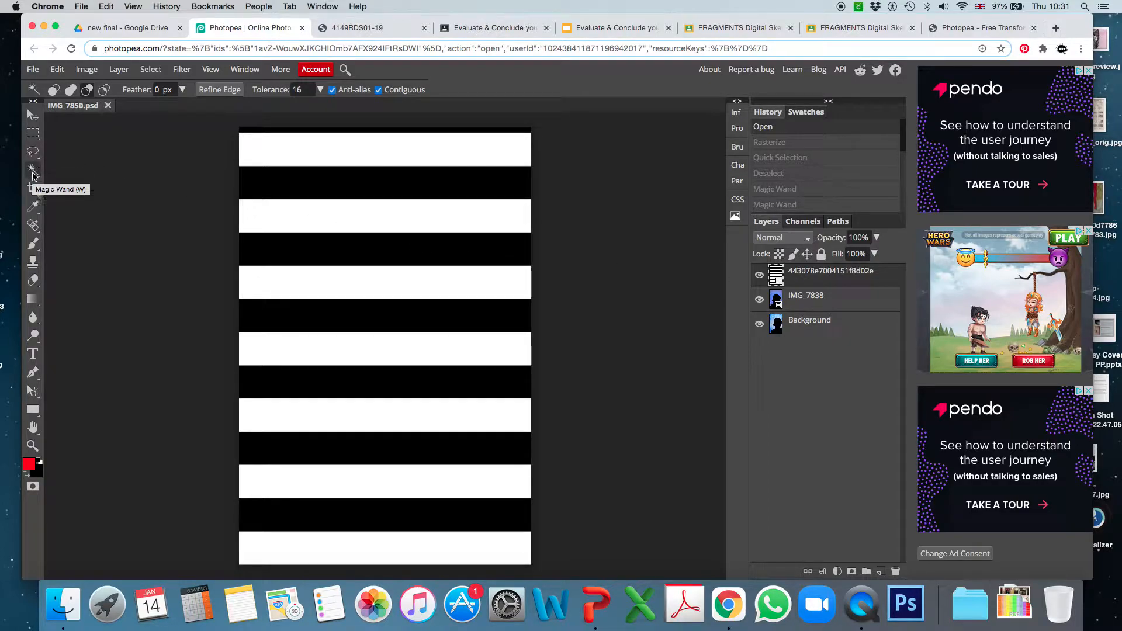
{"action": "left_click", "coordinate": [307, 189]}
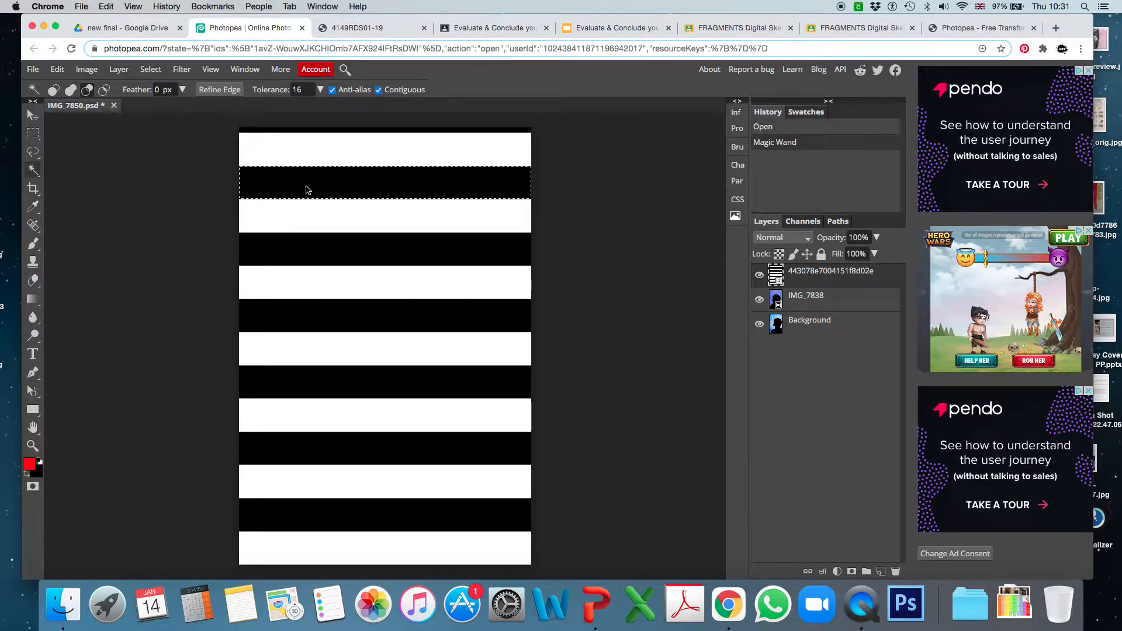
{"action": "left_click", "coordinate": [314, 248]}
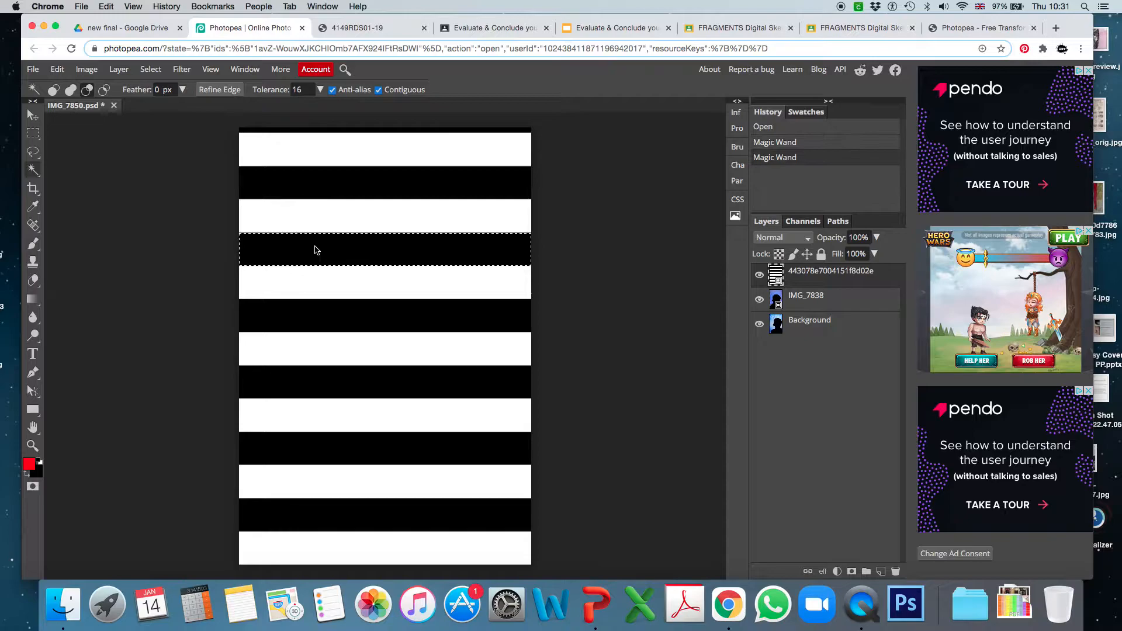
{"action": "left_click", "coordinate": [322, 187]}
{"action": "key", "text": "shift"}
{"action": "left_click", "coordinate": [325, 261], "text": "shift"}
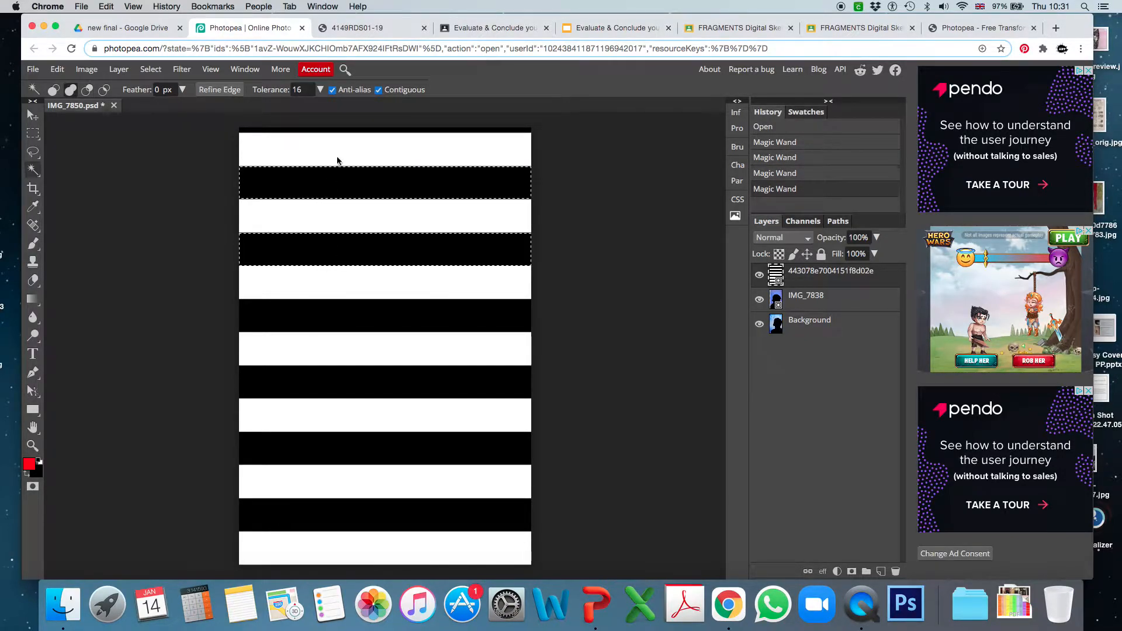
{"action": "left_click", "coordinate": [354, 131], "text": "shift"}
{"action": "left_click", "coordinate": [323, 308], "text": "shift"}
{"action": "left_click", "coordinate": [333, 381], "text": "shift"}
{"action": "left_click", "coordinate": [340, 451], "text": "shift"}
{"action": "left_click", "coordinate": [344, 520], "text": "shift"}
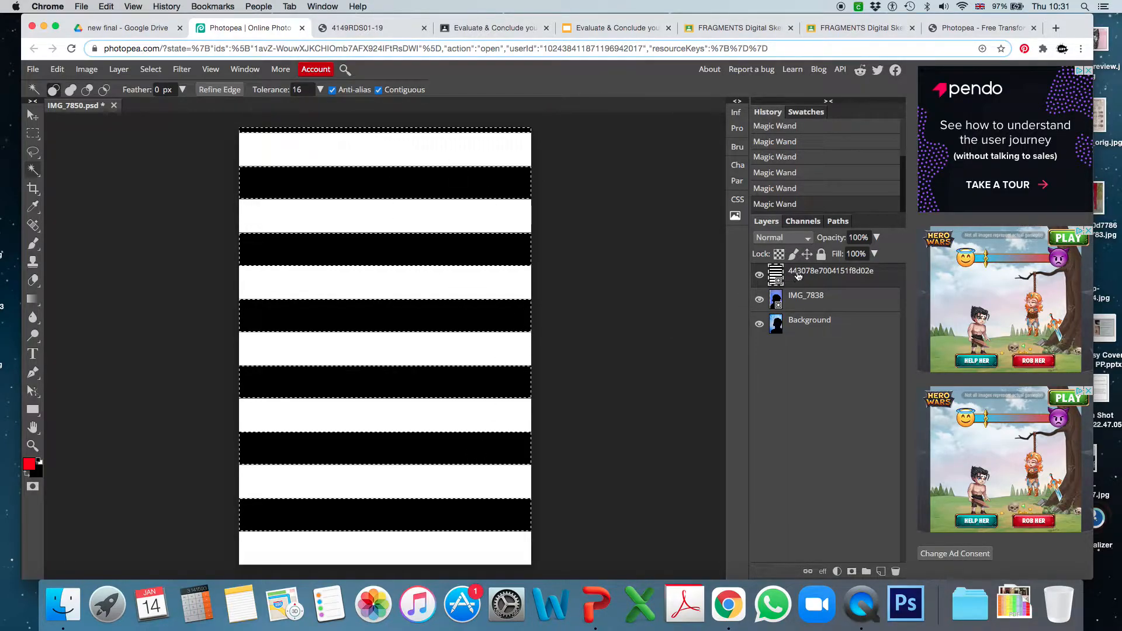
{"action": "left_click", "coordinate": [759, 276]}
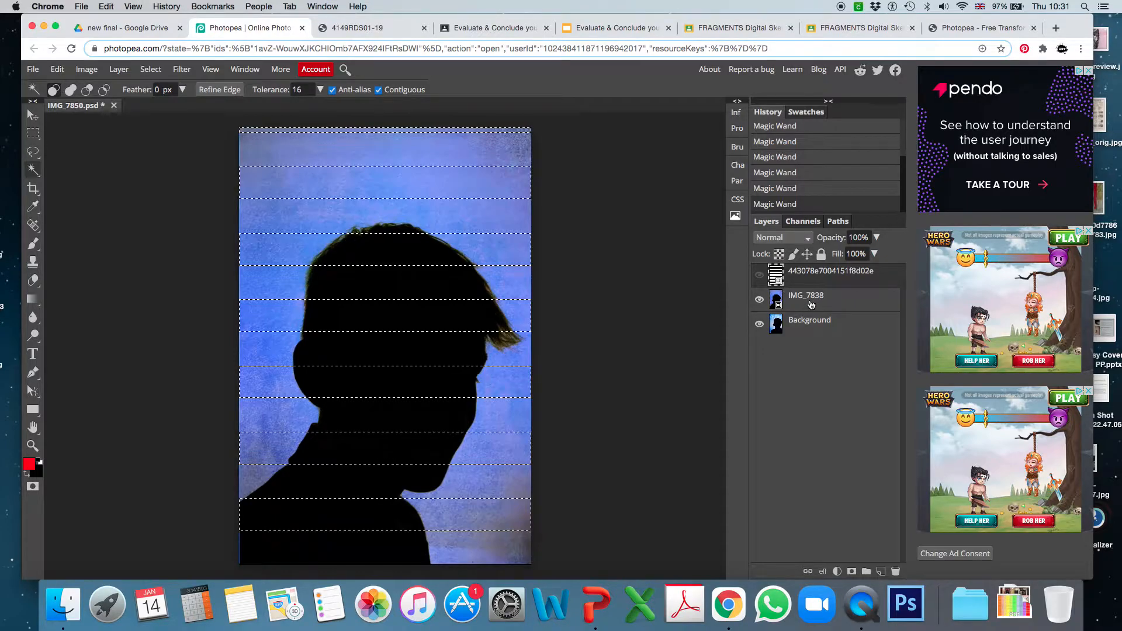
{"action": "left_click", "coordinate": [793, 308]}
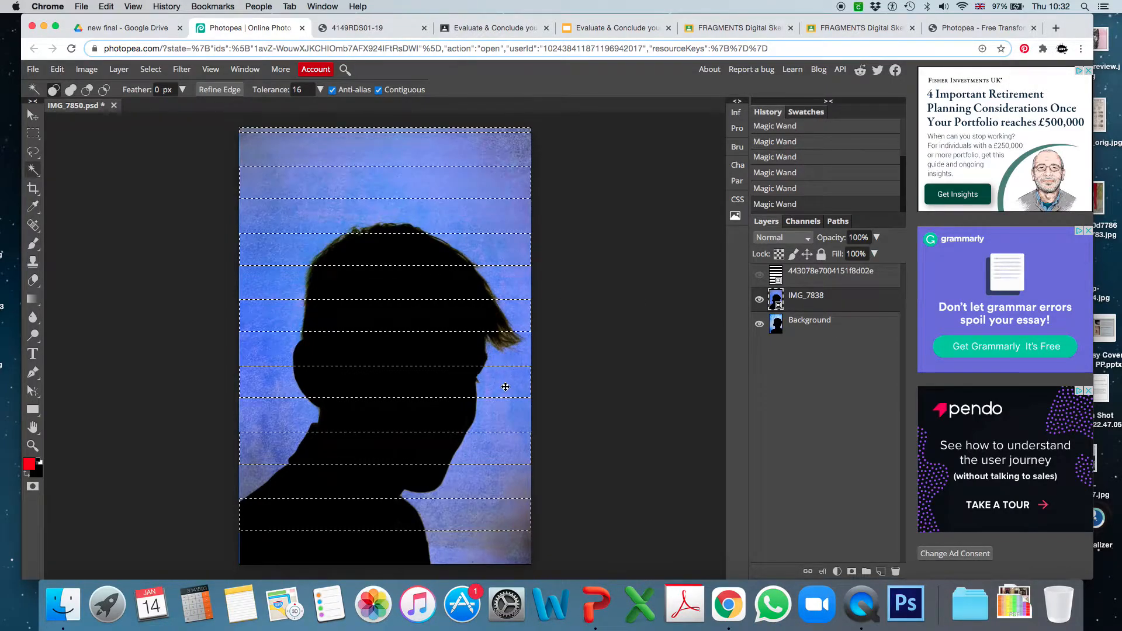
{"action": "left_click", "coordinate": [759, 274]}
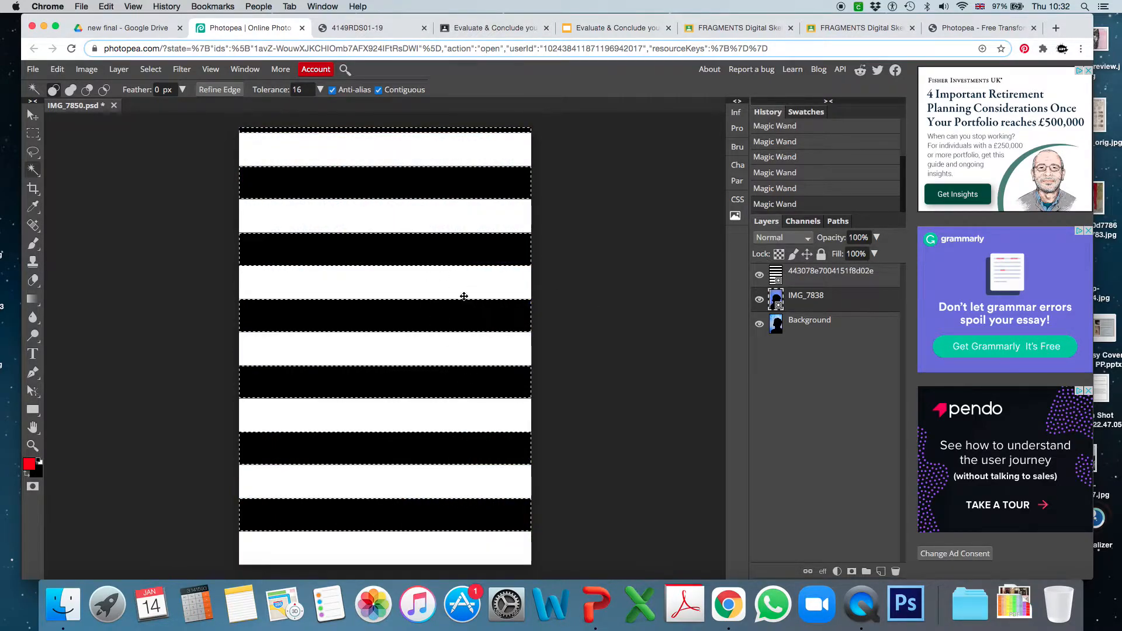
{"action": "left_click", "coordinate": [877, 237]}
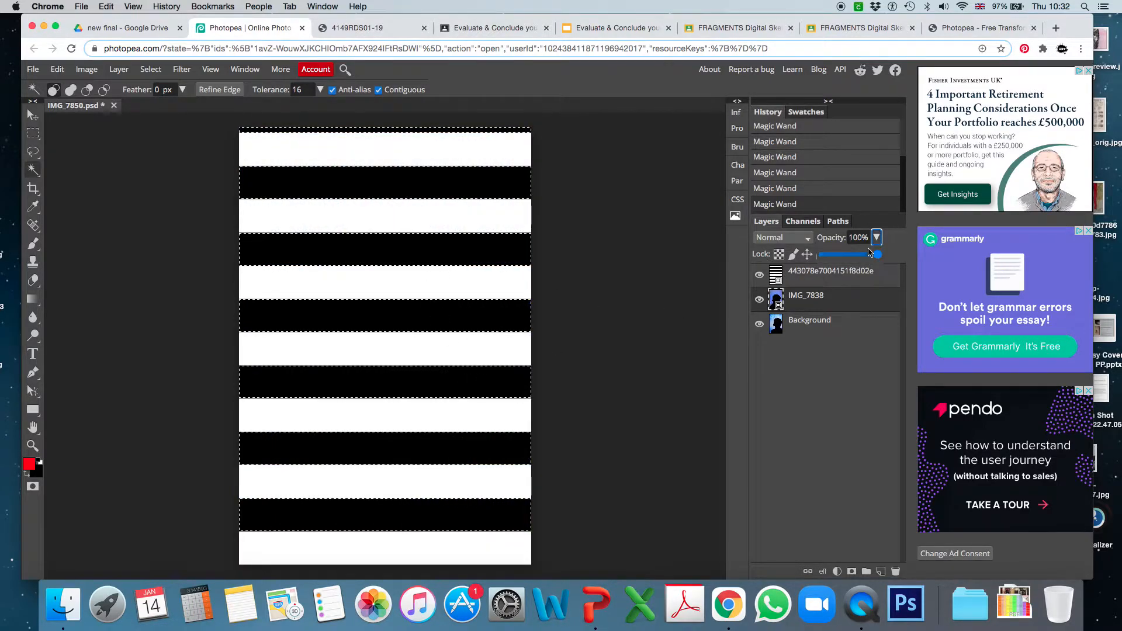
{"action": "left_click_drag", "start_coordinate": [876, 256], "coordinate": [840, 259]}
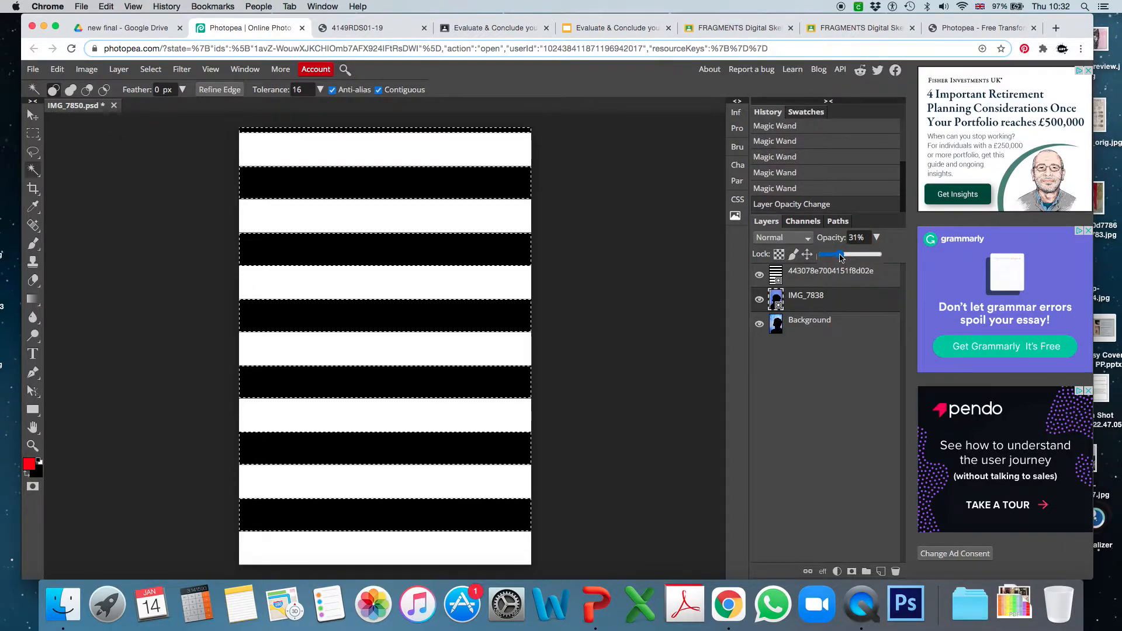
{"action": "left_click_drag", "start_coordinate": [842, 257], "coordinate": [880, 254]}
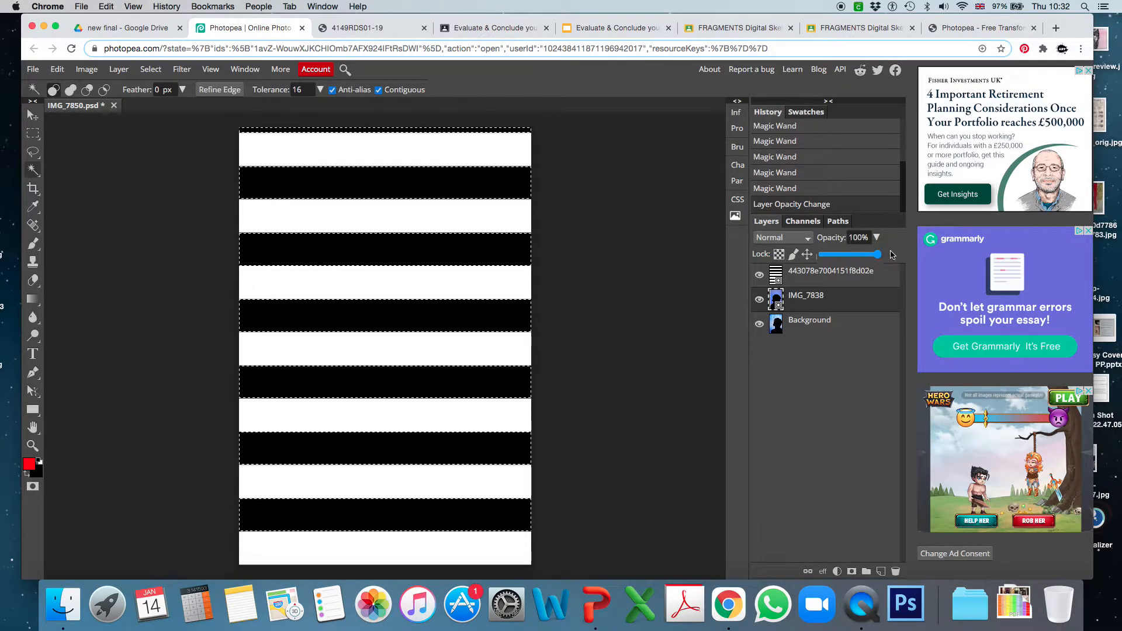
Preview the photo beneath the stripe layer by lowering that layer's opacity to 53%, and restore it to 100%.
{"action": "left_click", "coordinate": [808, 280]}
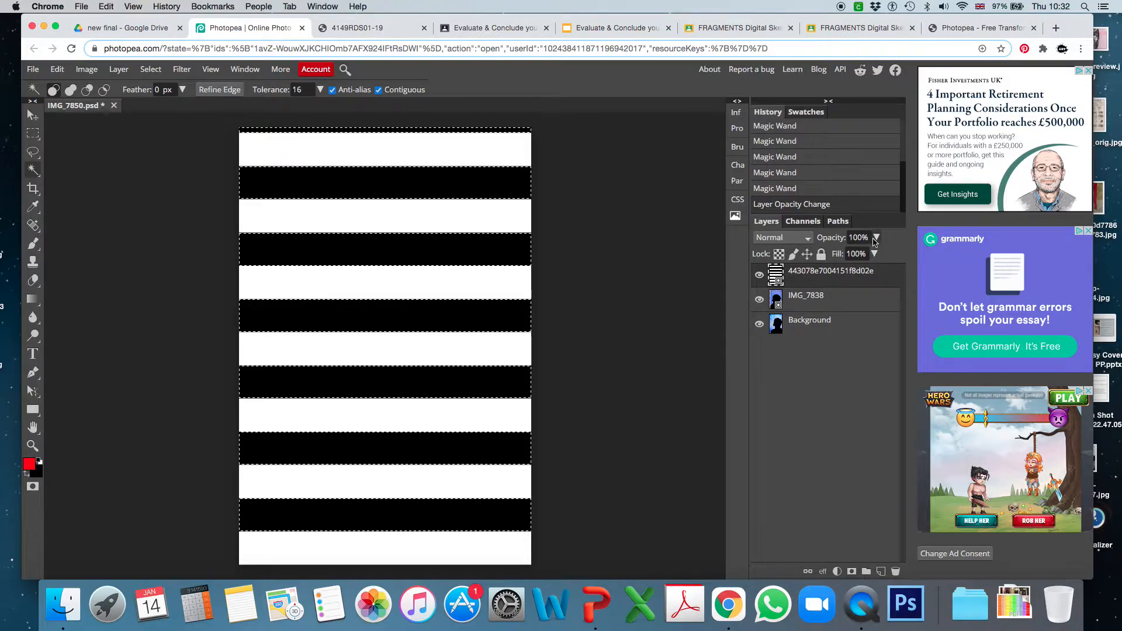
{"action": "left_click_drag", "start_coordinate": [864, 253], "coordinate": [853, 257]}
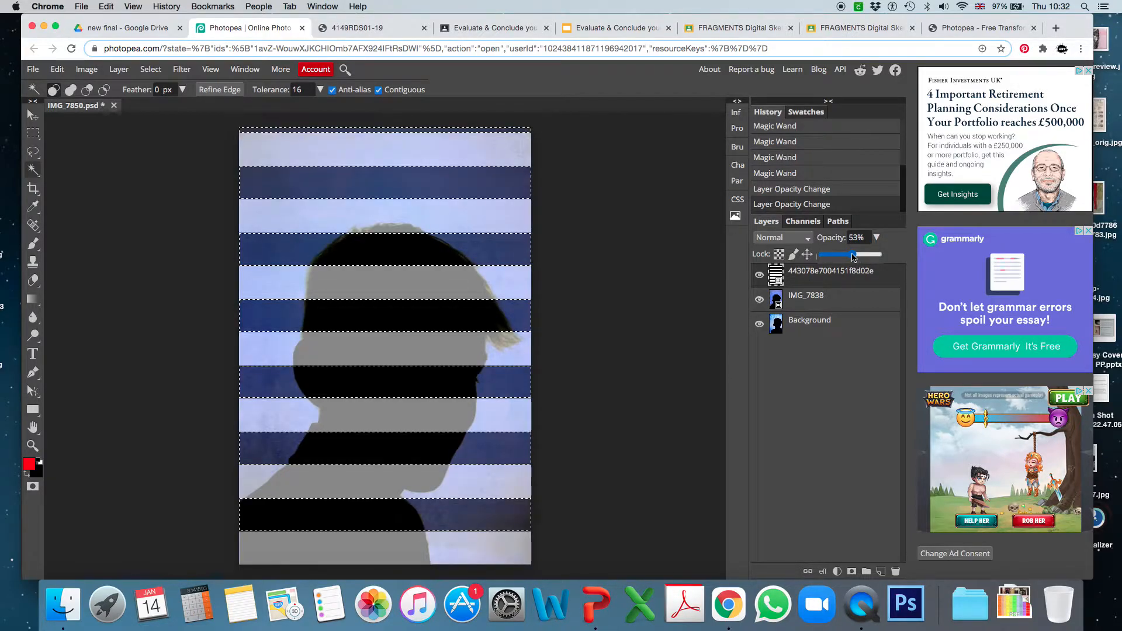
{"action": "left_click_drag", "start_coordinate": [853, 257], "coordinate": [879, 255]}
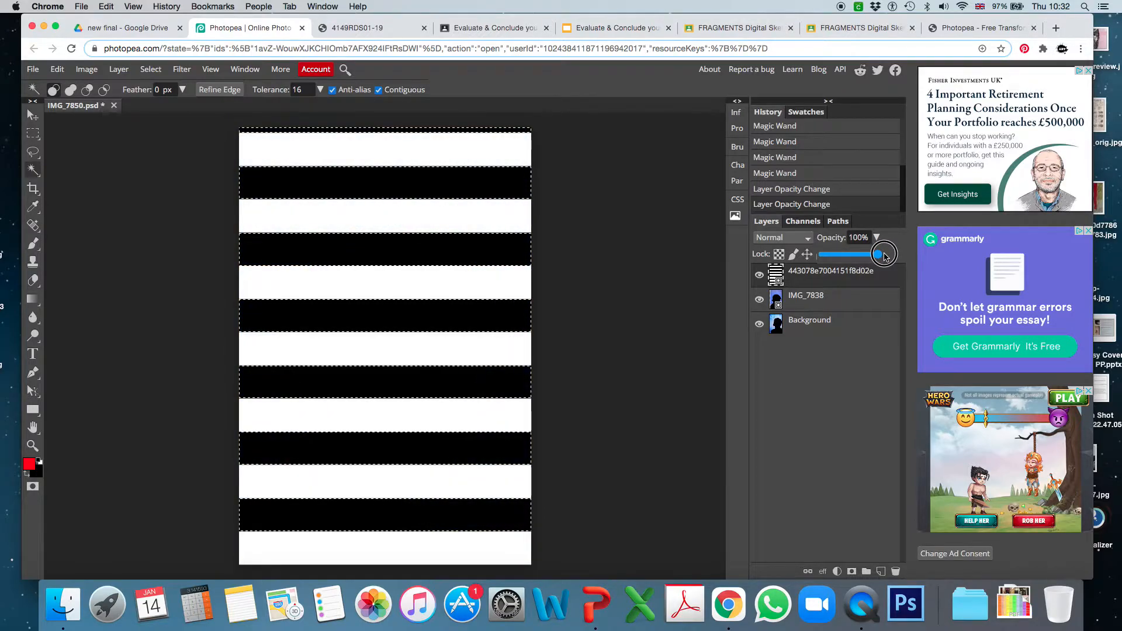
Hide the stripe layer and add a raster mask to the IMG_7838 layer from the stripe selection.
{"action": "left_click", "coordinate": [759, 275]}
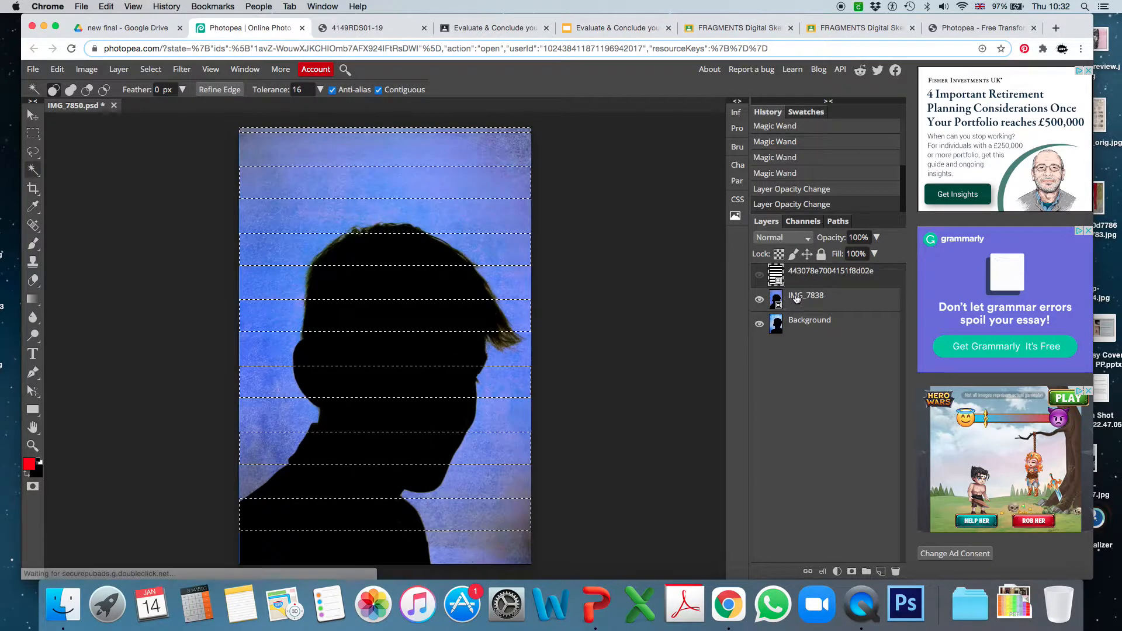
{"action": "left_click", "coordinate": [794, 301]}
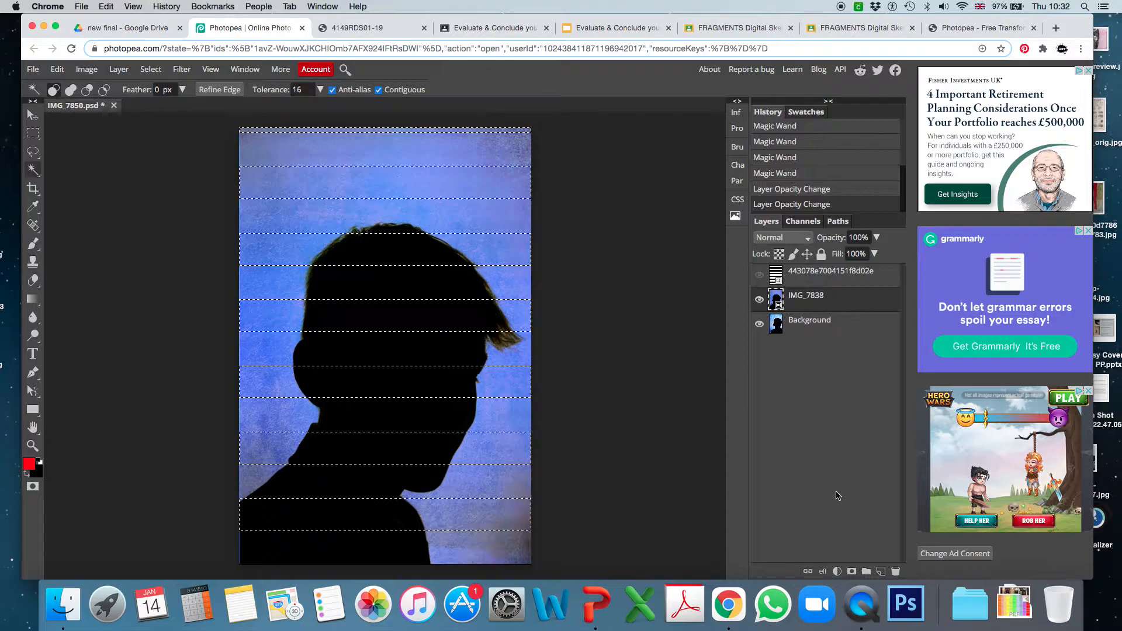
{"action": "left_click", "coordinate": [852, 573]}
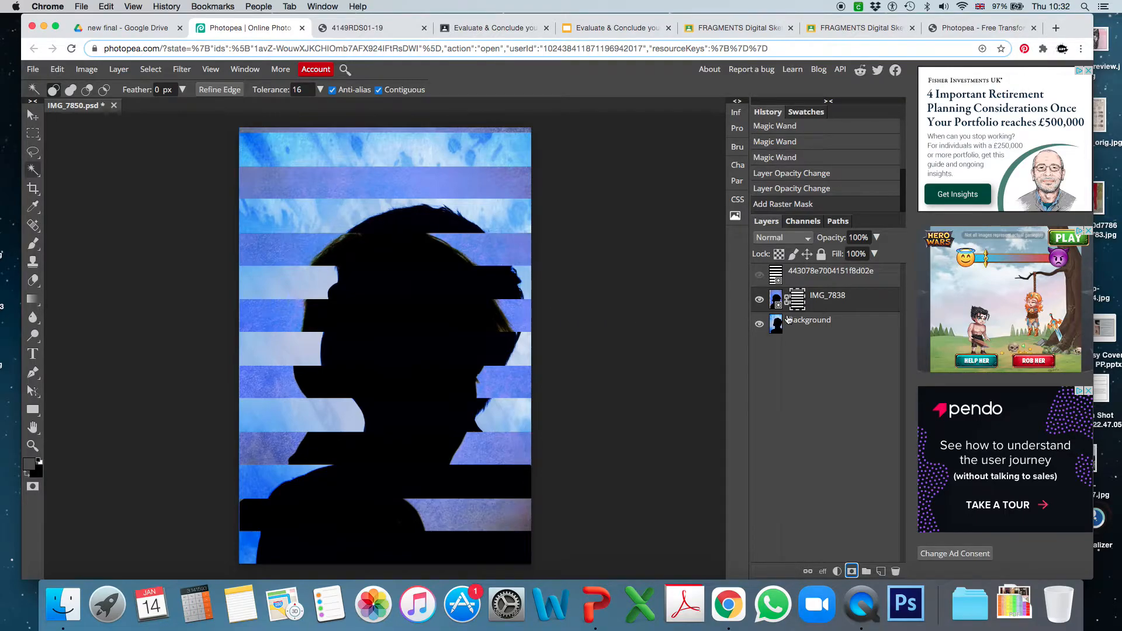
Look up how to enable Free Transform on its help page and return to the image.
{"action": "left_click", "coordinate": [86, 69]}
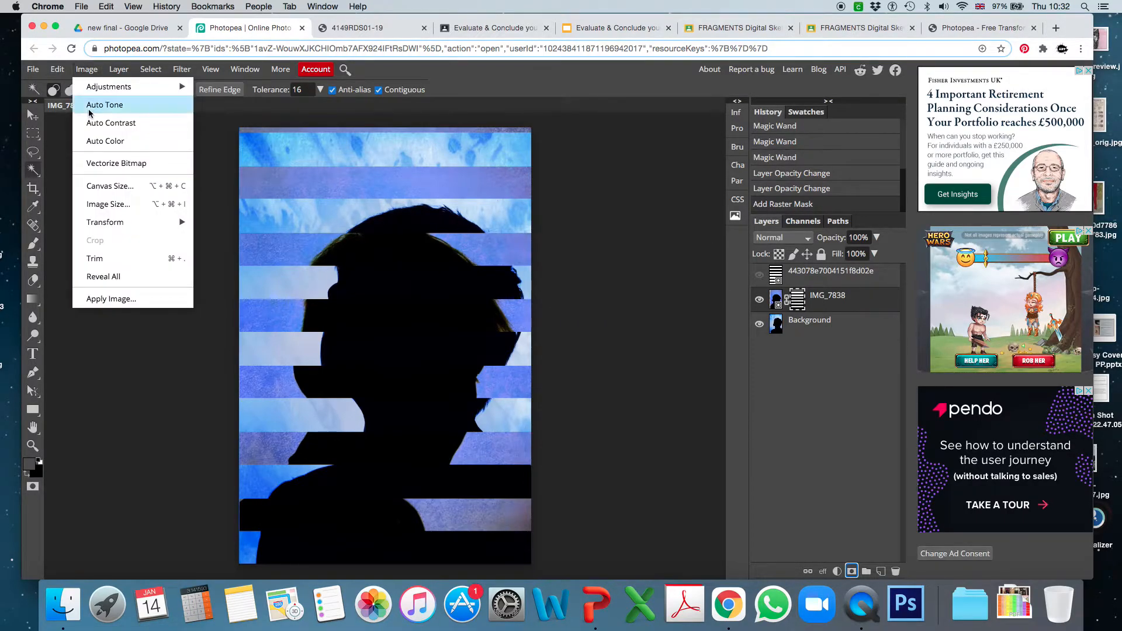
{"action": "mouse_move", "coordinate": [102, 225]}
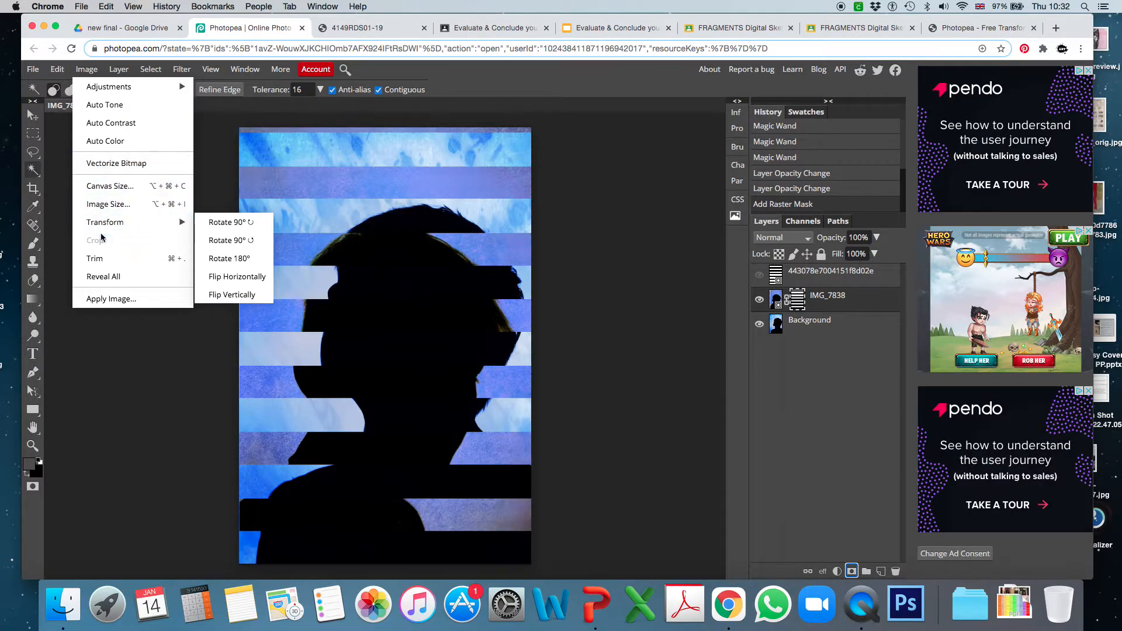
{"action": "left_click", "coordinate": [176, 343]}
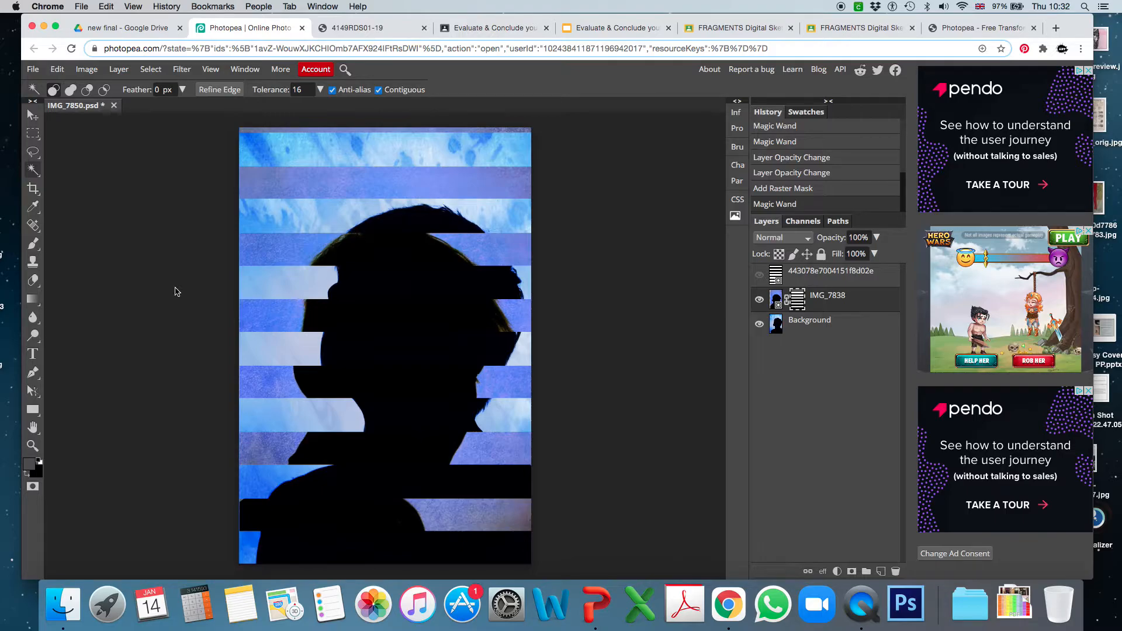
{"action": "left_click", "coordinate": [987, 28]}
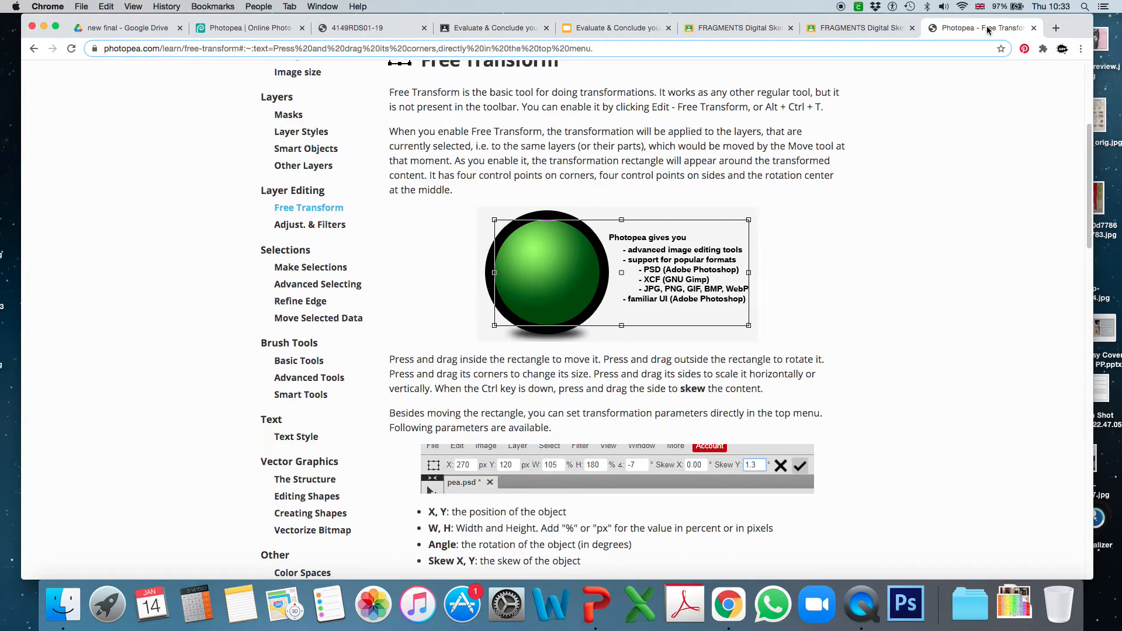
{"action": "left_click", "coordinate": [248, 28]}
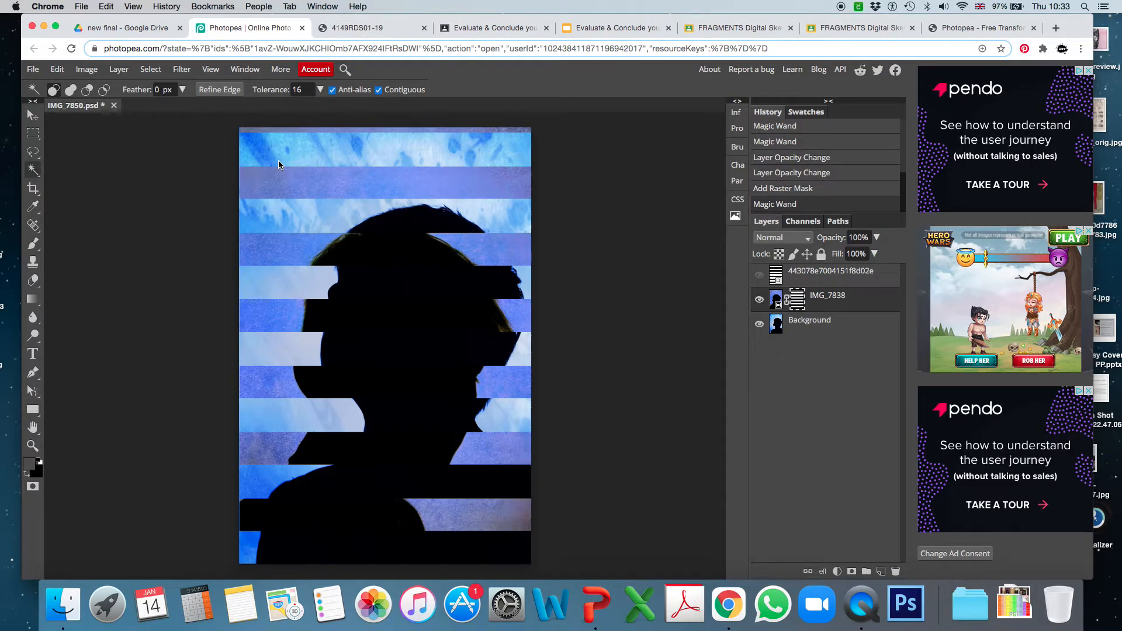
Enlarge the masked IMG_7838 layer proportionally to about 106% with Free Transform and move it slightly to the left.
{"action": "key", "text": "alt"}
{"action": "key", "text": "super+alt+t"}
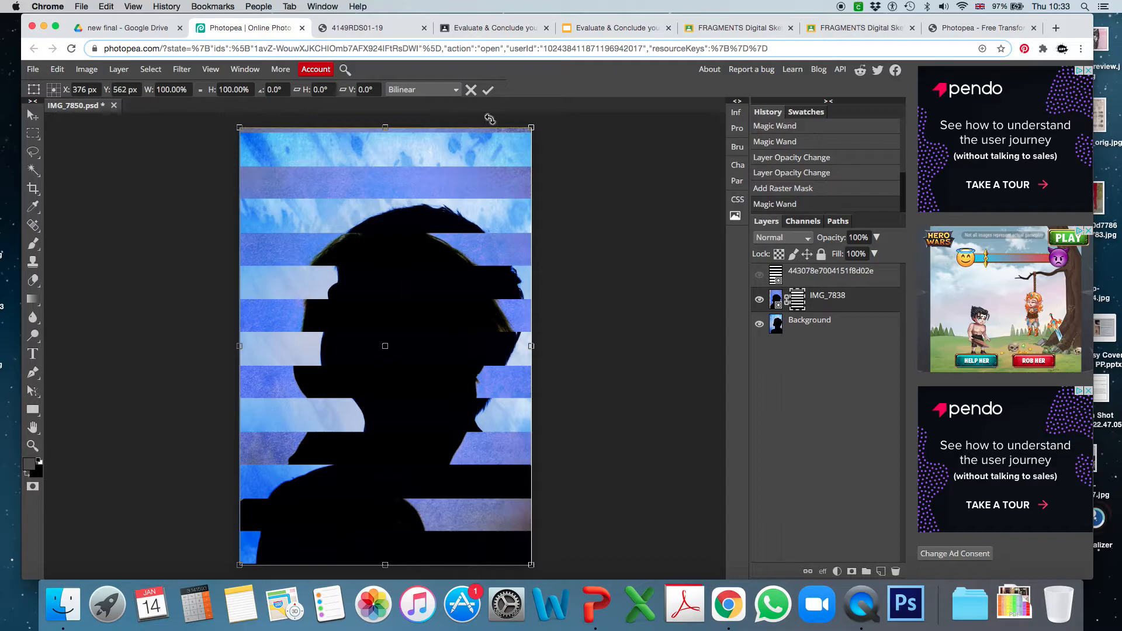
{"action": "mouse_move", "coordinate": [533, 126]}
{"action": "left_mouse_down"}
{"action": "mouse_move", "coordinate": [551, 100]}
{"action": "mouse_move", "coordinate": [494, 156]}
{"action": "mouse_move", "coordinate": [553, 103]}
{"action": "mouse_move", "coordinate": [533, 119]}
{"action": "mouse_move", "coordinate": [553, 105]}
{"action": "mouse_move", "coordinate": [540, 136]}
{"action": "mouse_move", "coordinate": [549, 112]}
{"action": "left_mouse_up"}
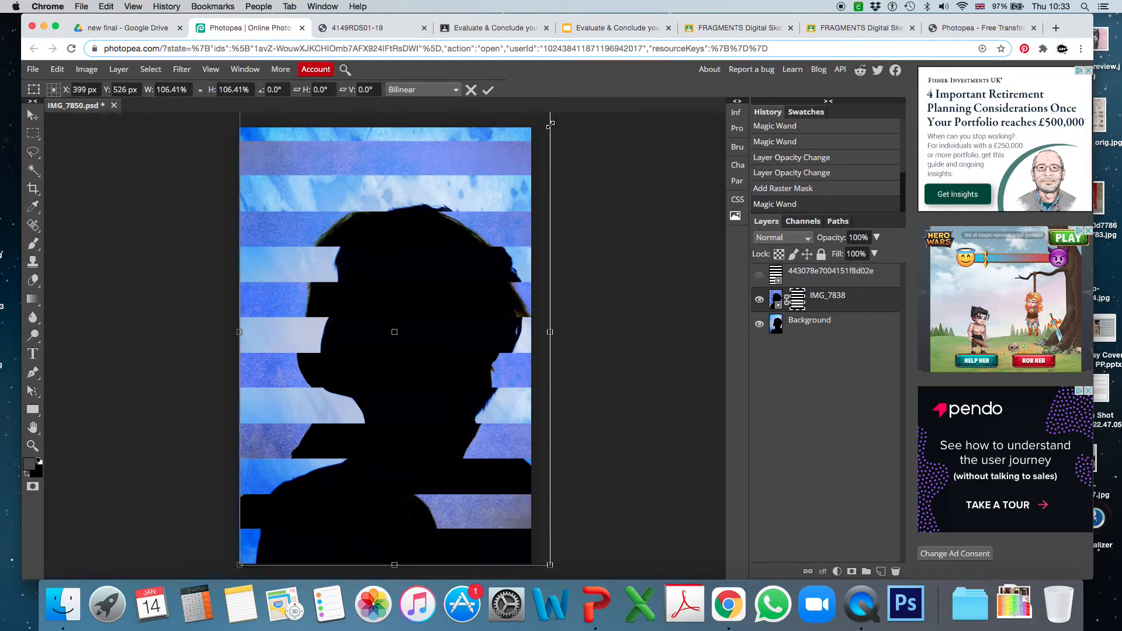
{"action": "left_click", "coordinate": [489, 92]}
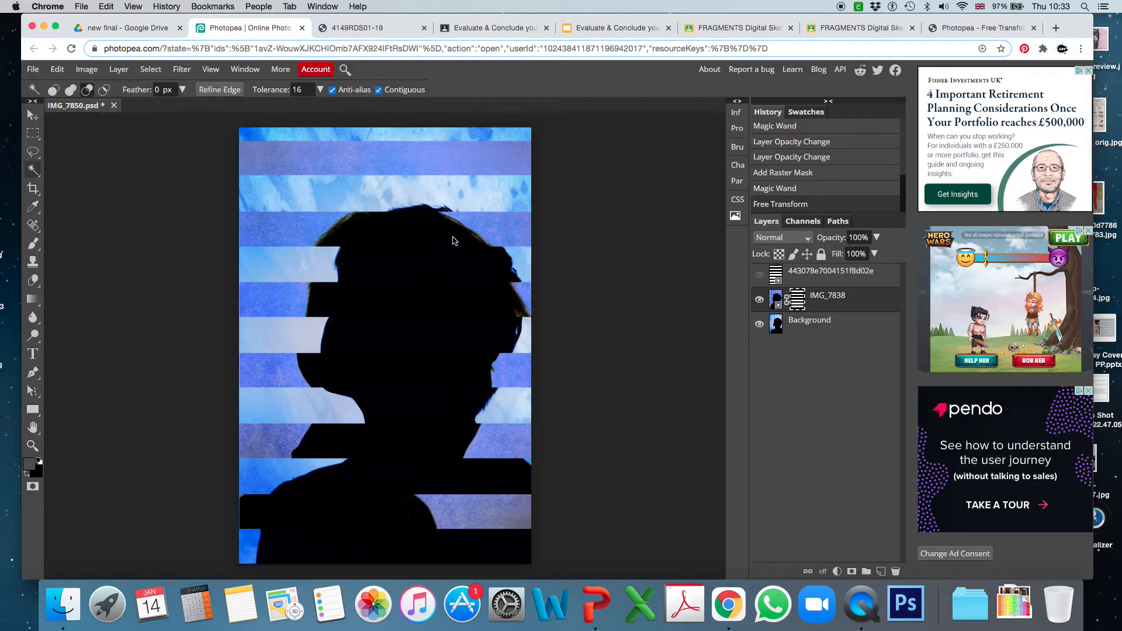
{"action": "left_click", "coordinate": [33, 115]}
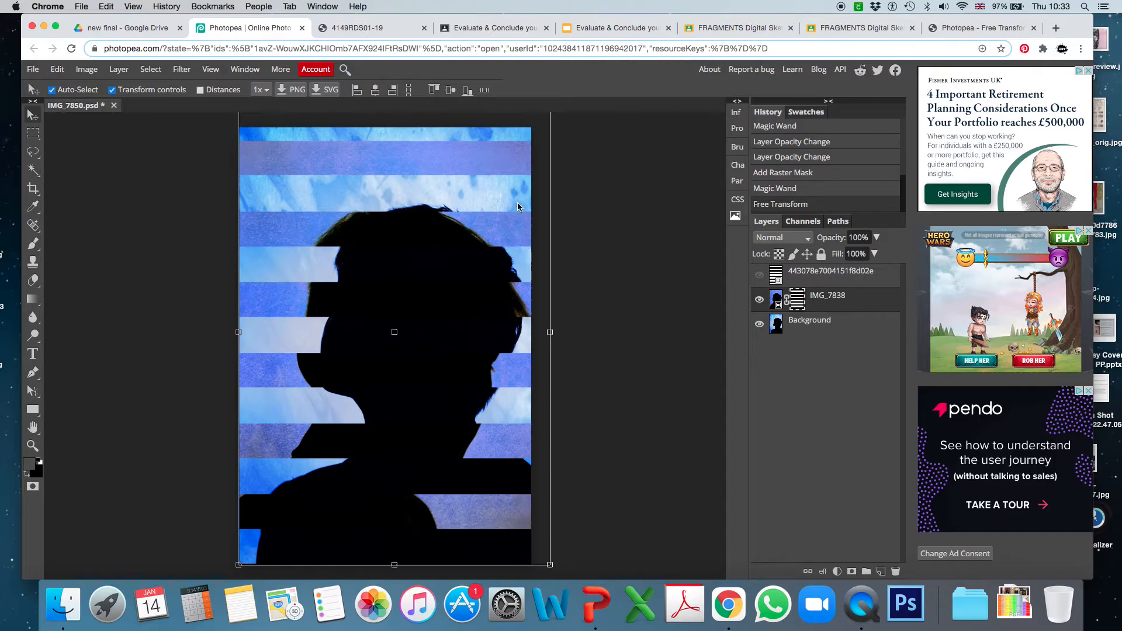
{"action": "mouse_move", "coordinate": [507, 240]}
{"action": "left_mouse_down"}
{"action": "mouse_move", "coordinate": [553, 233]}
{"action": "mouse_move", "coordinate": [463, 236]}
{"action": "mouse_move", "coordinate": [556, 236]}
{"action": "mouse_move", "coordinate": [497, 236]}
{"action": "left_mouse_up"}
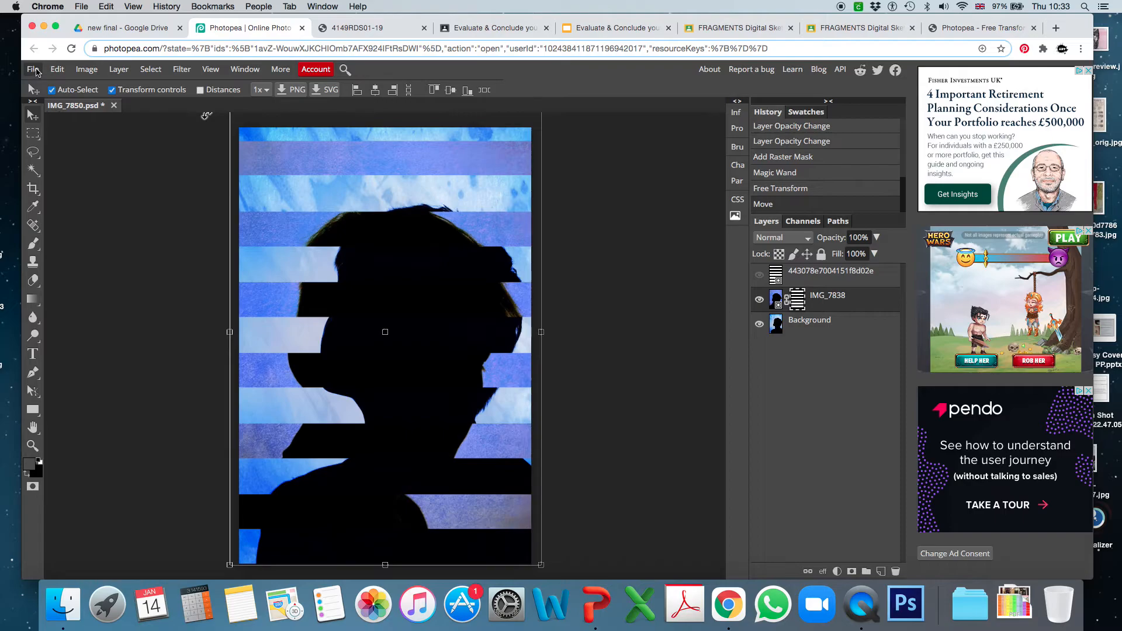
Save the composition as a PSD and export it as a 750 × 1123 px JPG at maximum quality.
{"action": "left_click", "coordinate": [34, 69]}
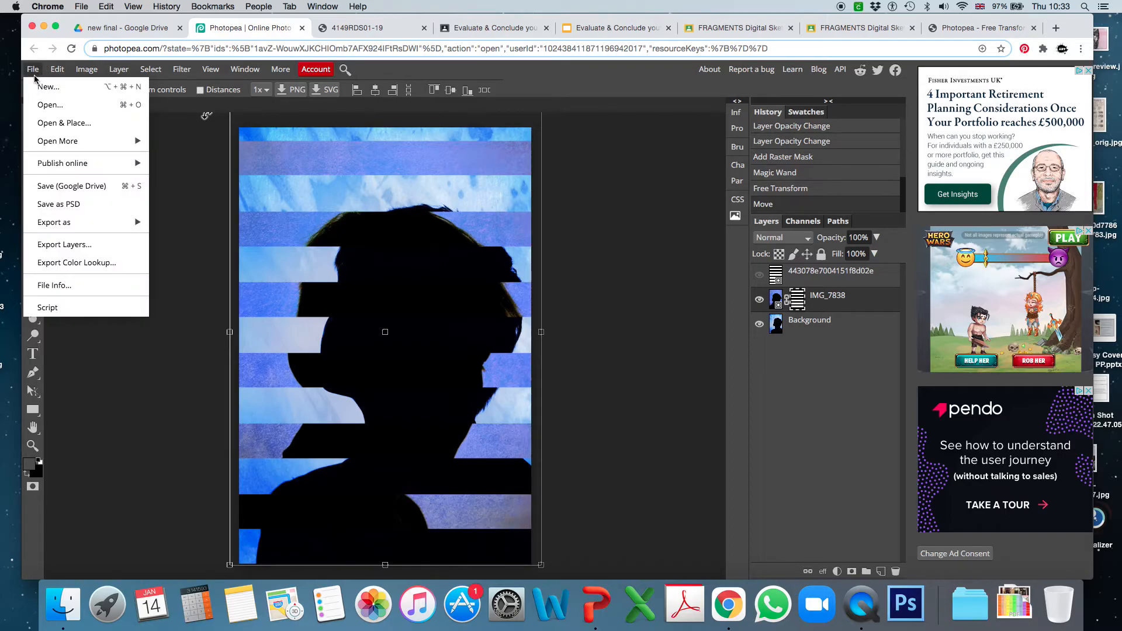
{"action": "left_click", "coordinate": [72, 205]}
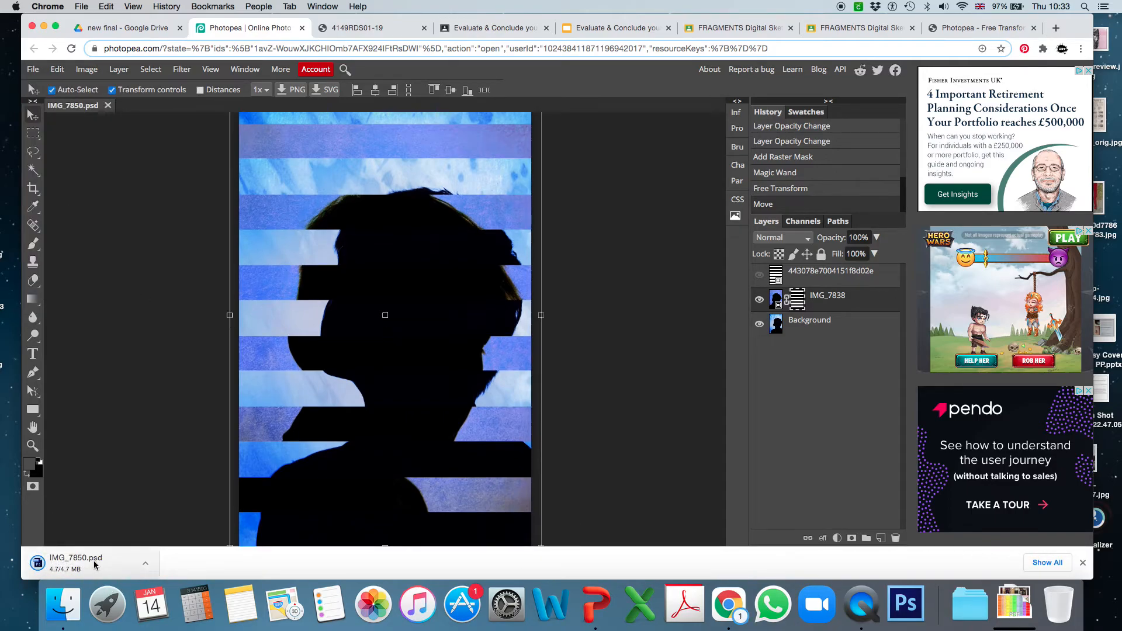
{"action": "left_click", "coordinate": [32, 70]}
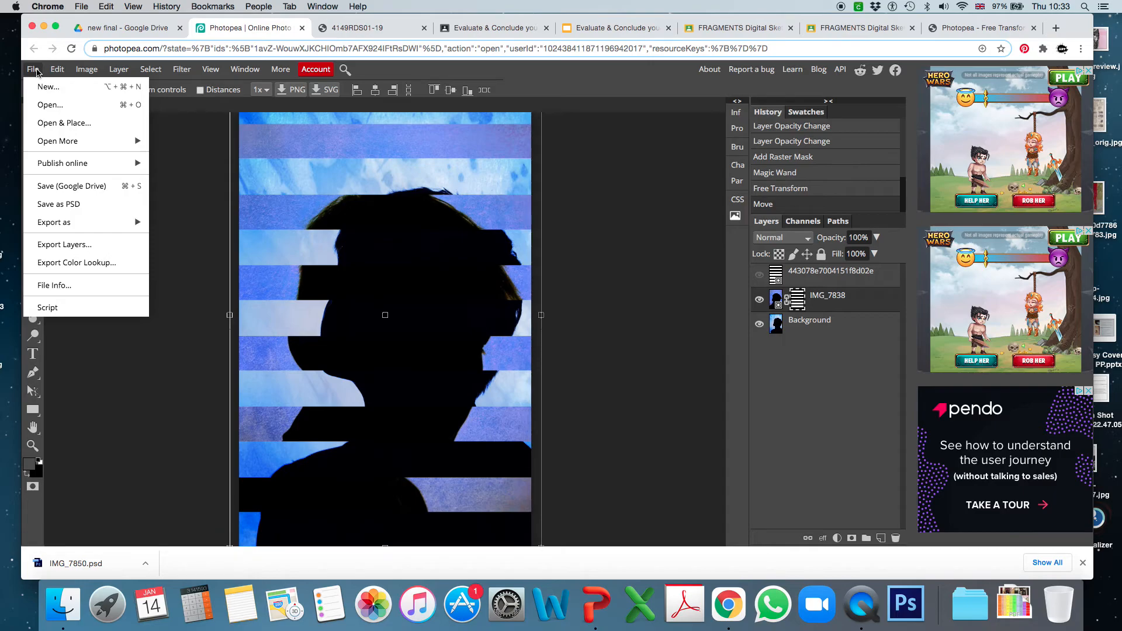
{"action": "mouse_move", "coordinate": [69, 223]}
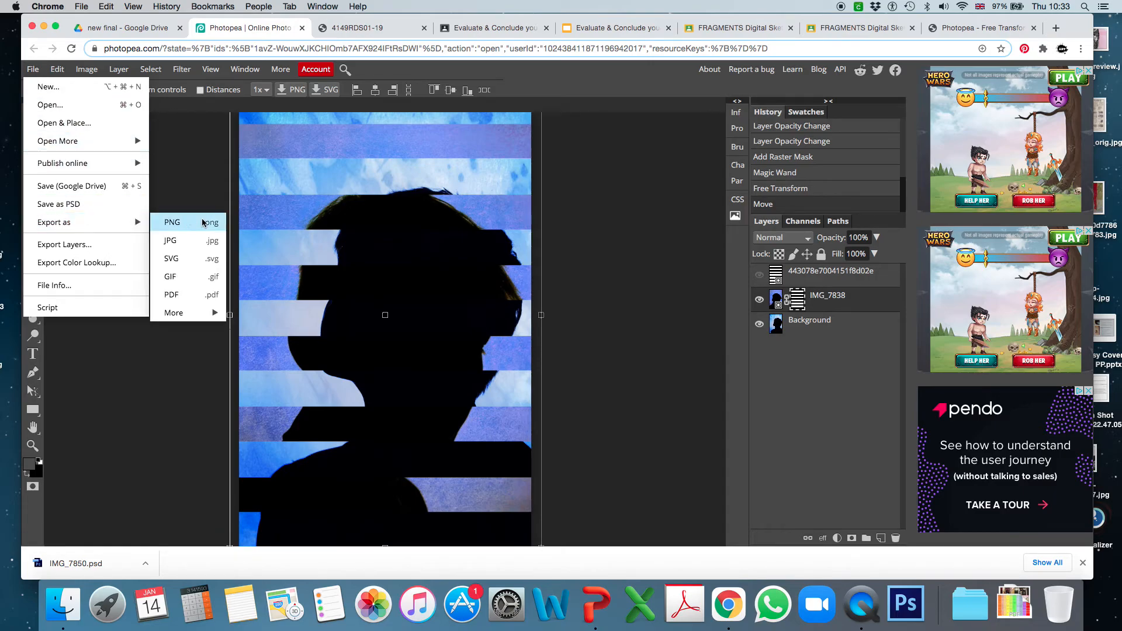
{"action": "left_click", "coordinate": [188, 239]}
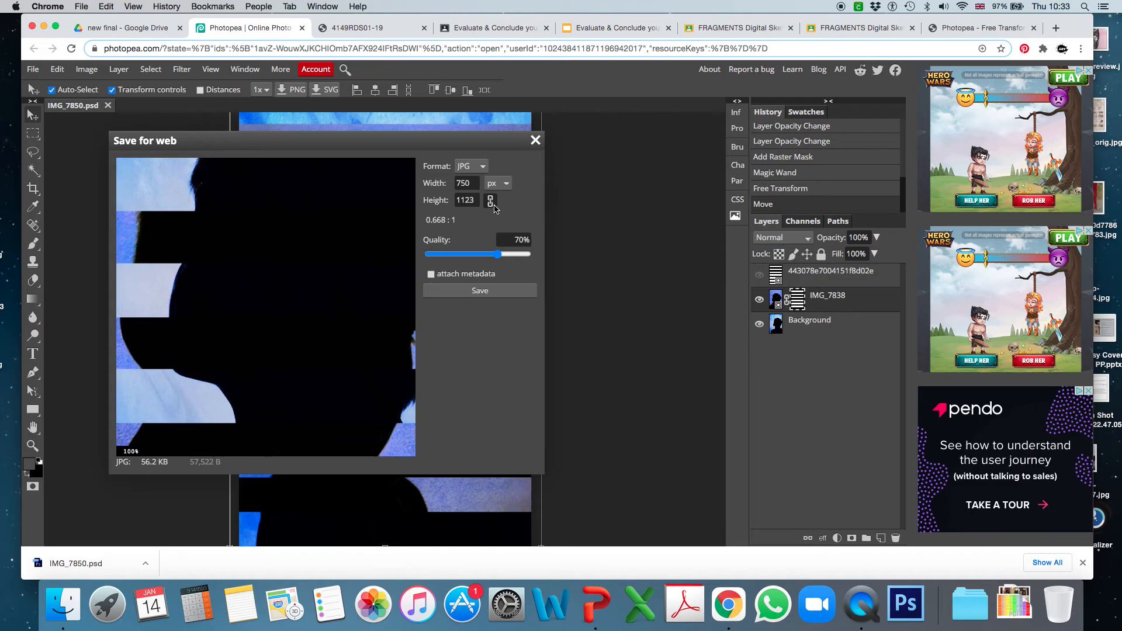
{"action": "left_click_drag", "start_coordinate": [497, 254], "coordinate": [538, 251]}
{"action": "left_click", "coordinate": [489, 292]}
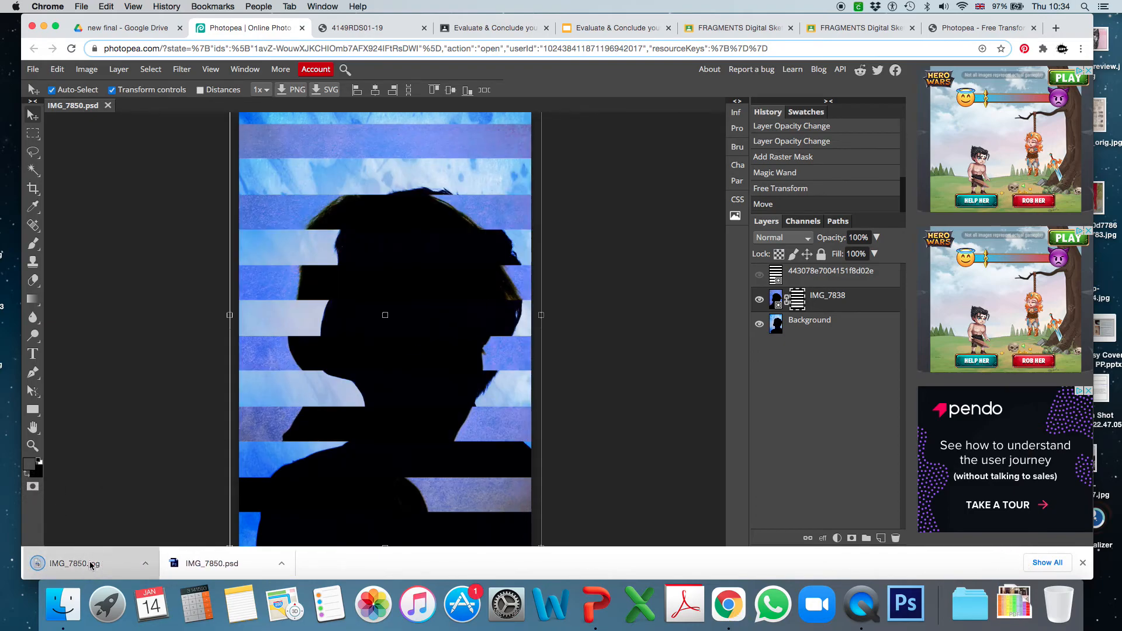
Open the exported IMG_7850.jpg in Preview to check it, and close it.
{"action": "left_click", "coordinate": [90, 565]}
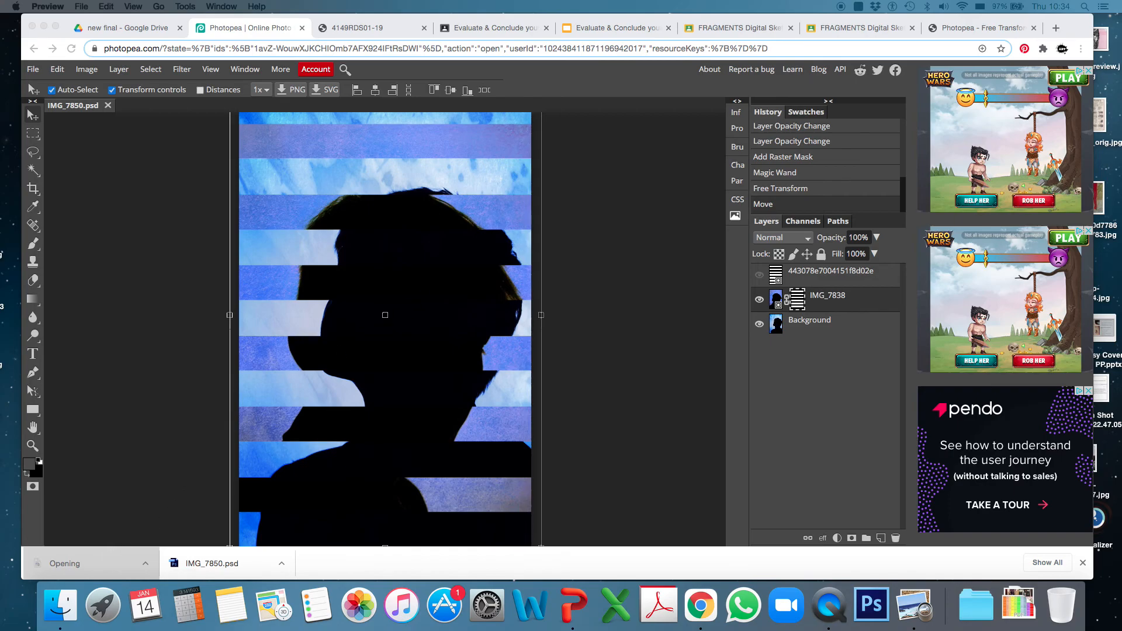
{"action": "left_click_drag", "start_coordinate": [608, 41], "coordinate": [522, 41]}
{"action": "left_click", "coordinate": [291, 42]}
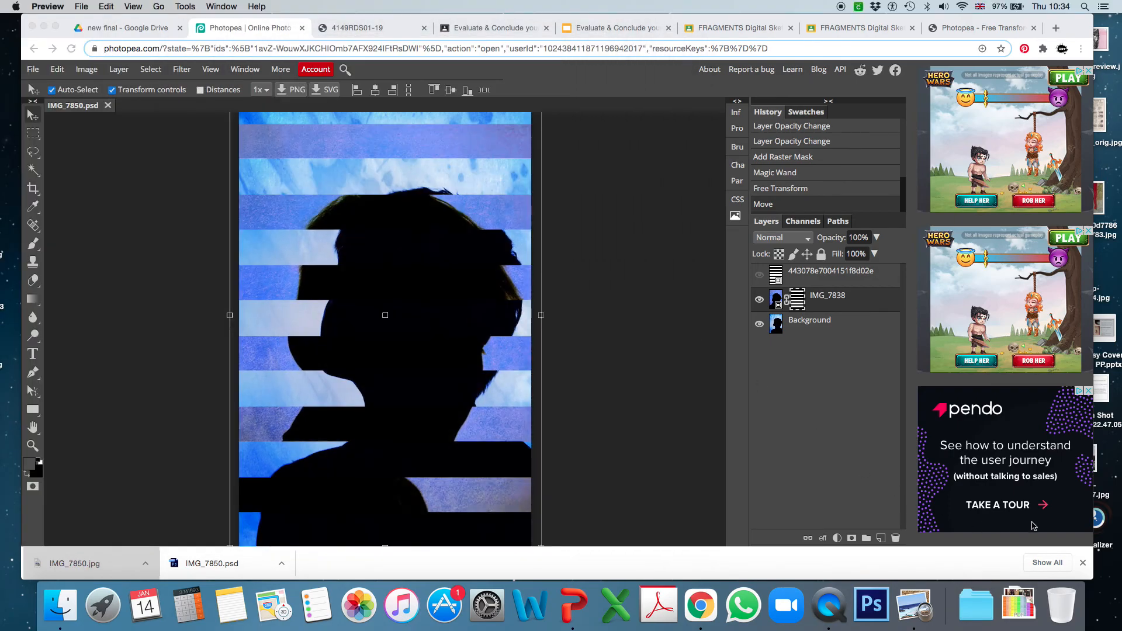